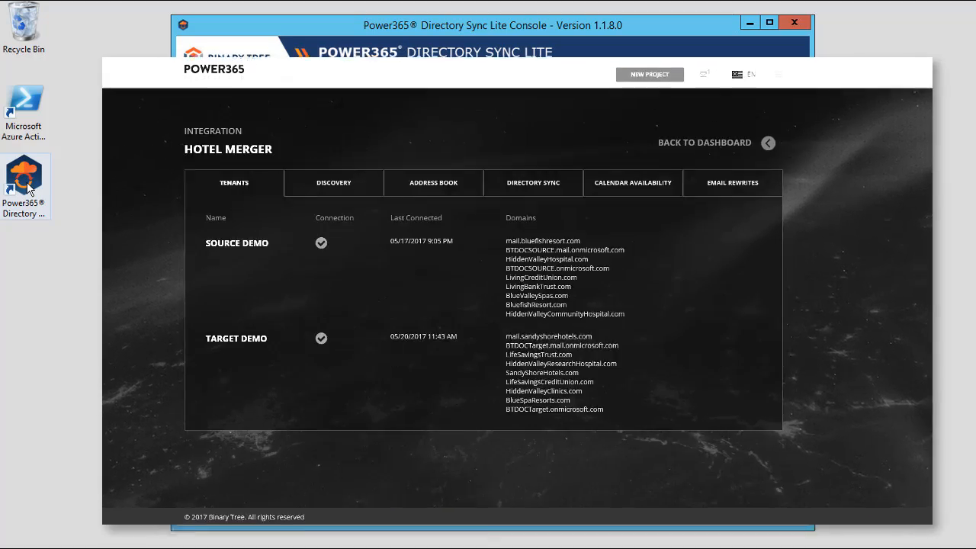
- Open the Directory Sync Lite console, add a new profile and name it 'Hotel Merger'
click(544, 189)
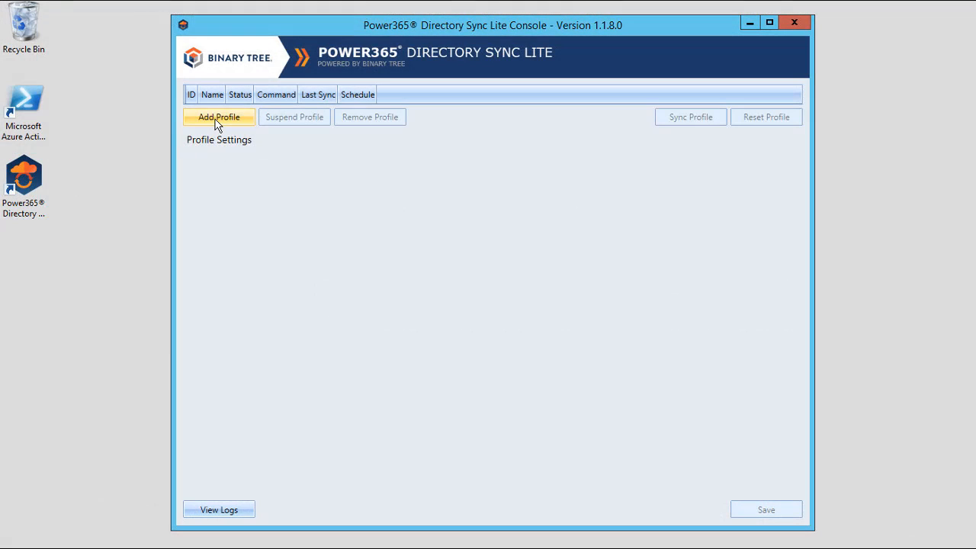
click(215, 119)
click(323, 203)
text(H)
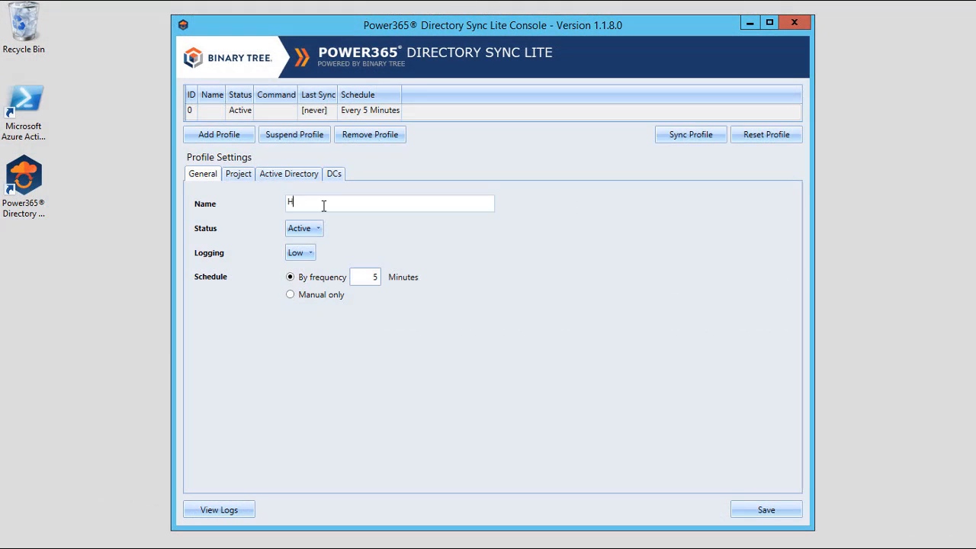
text(otel Merger)
- Enter the project access URL, access key and access password, keeping Source Demo as tenant
click(239, 176)
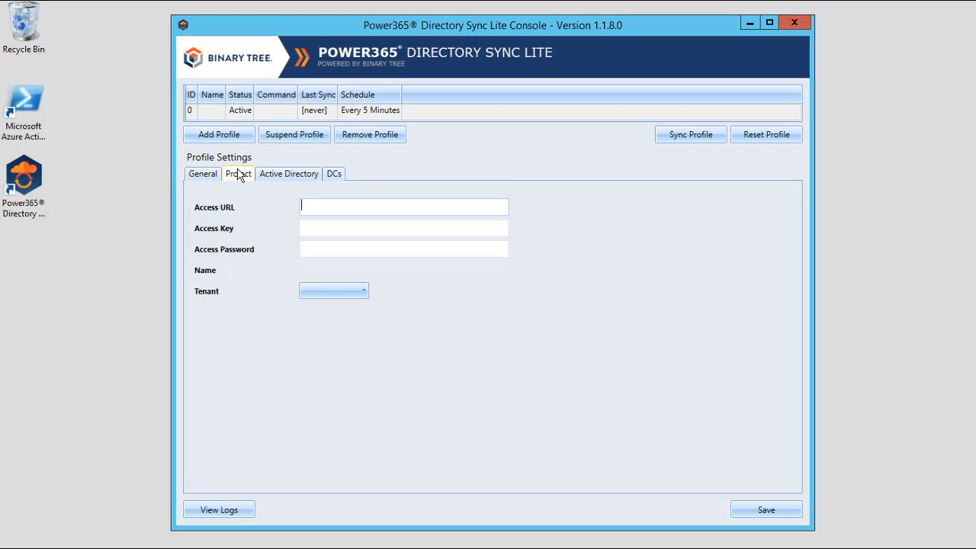
key(ctrl+v)
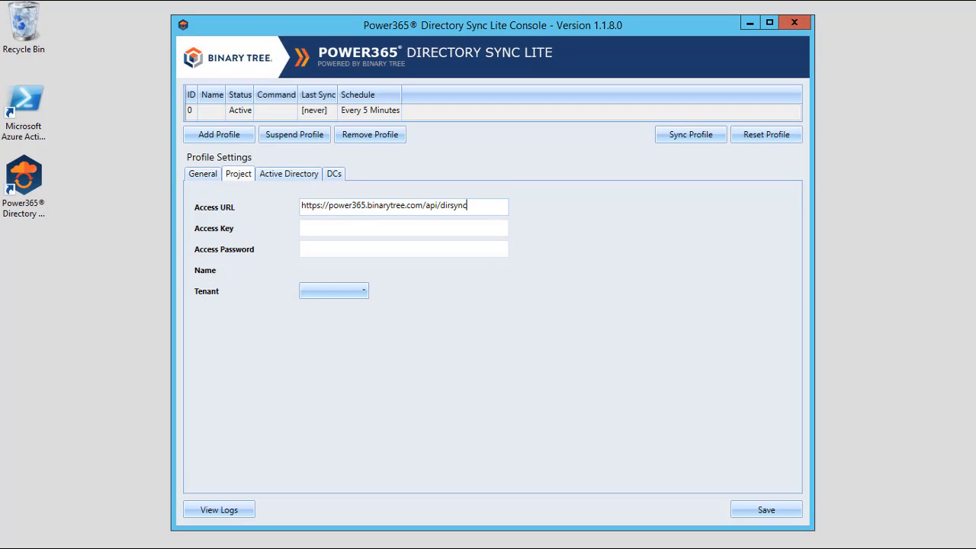
key(Tab)
key(ctrl+v)
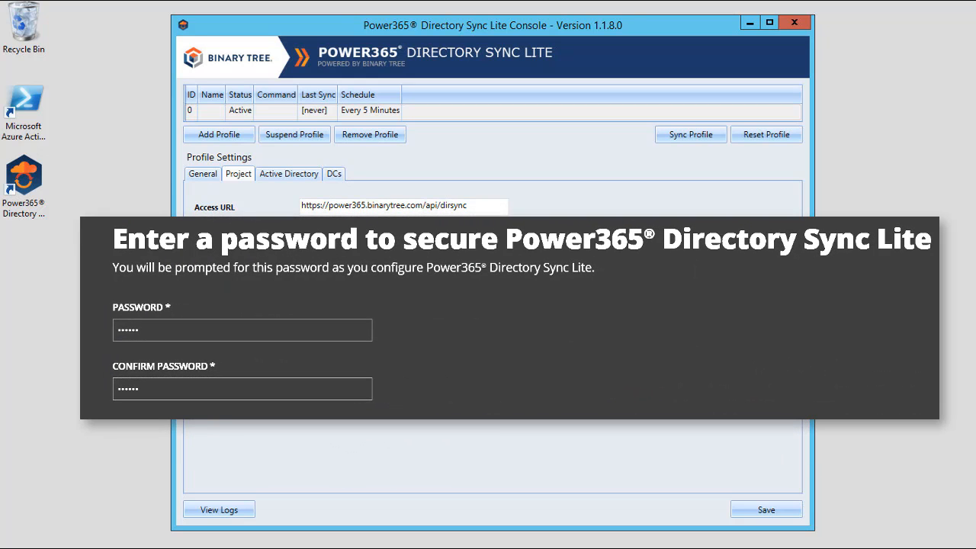
click(336, 248)
text(••••)
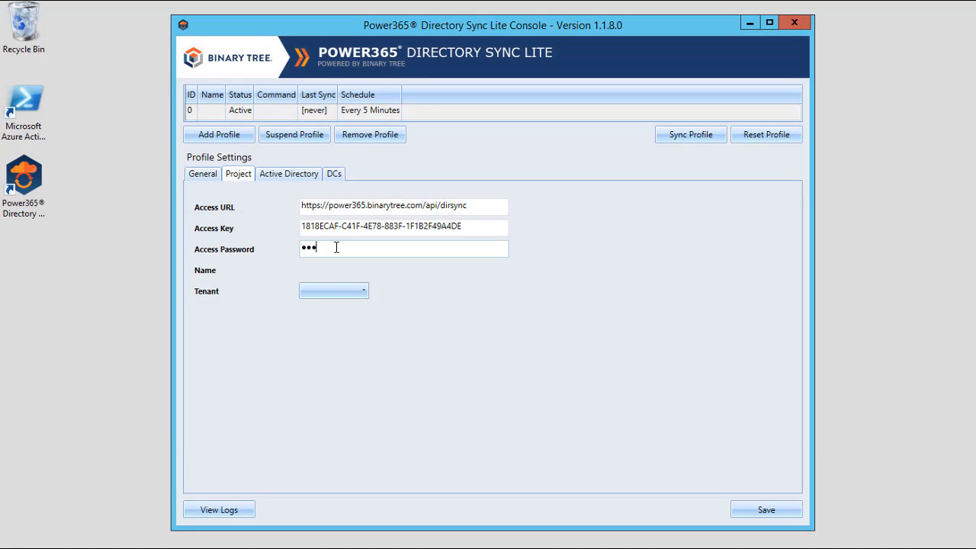
text(•••••)
click(293, 364)
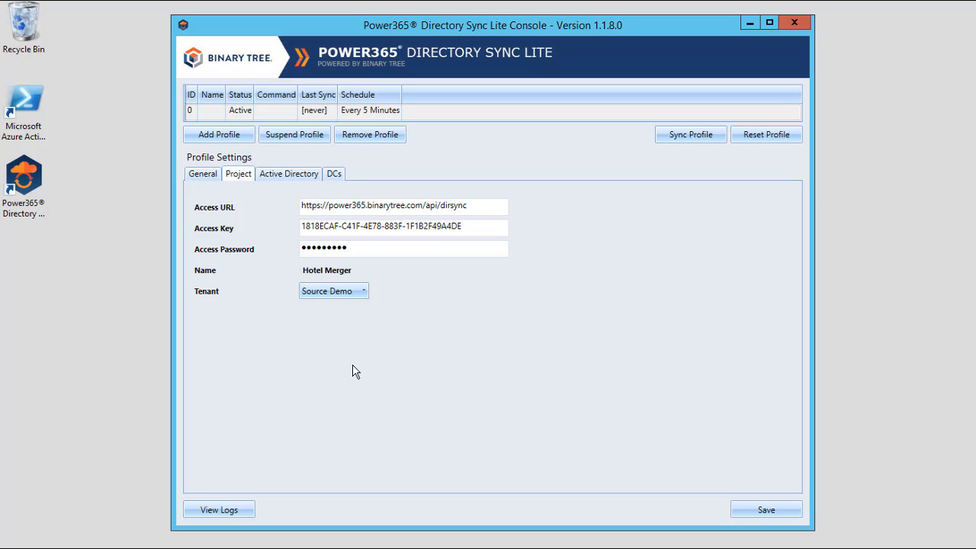
click(366, 295)
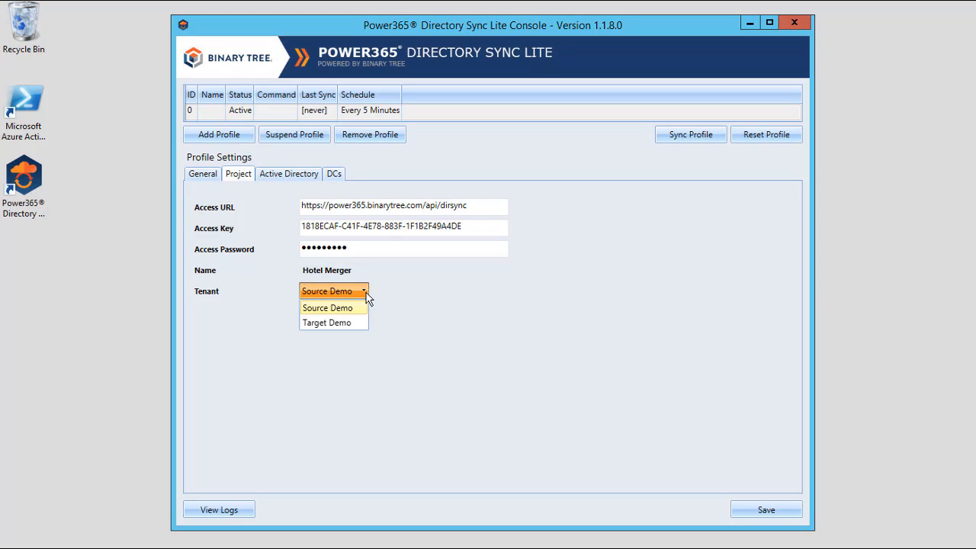
click(366, 298)
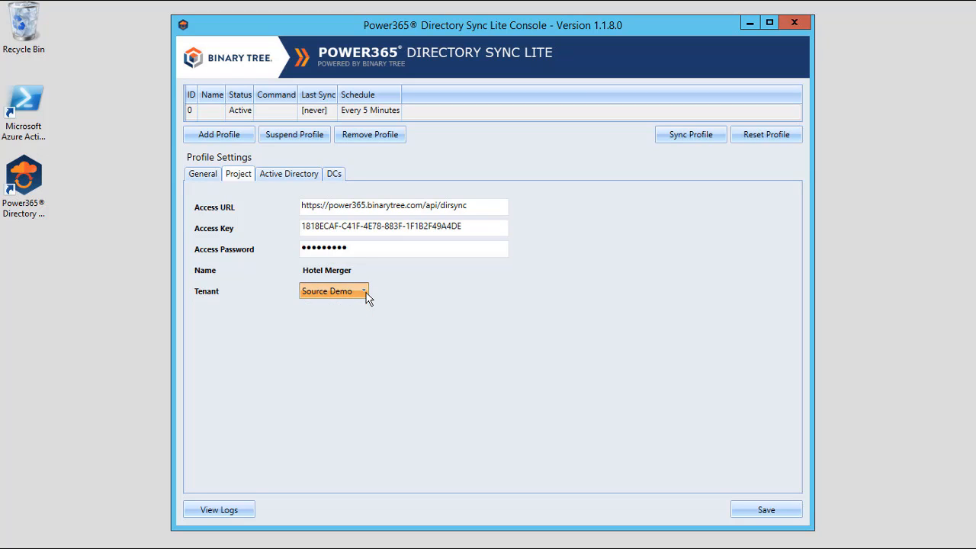
- Enter the domain administrator account and password, with global catalog server W12-BFR-DC1.bluefishresort.com
click(282, 178)
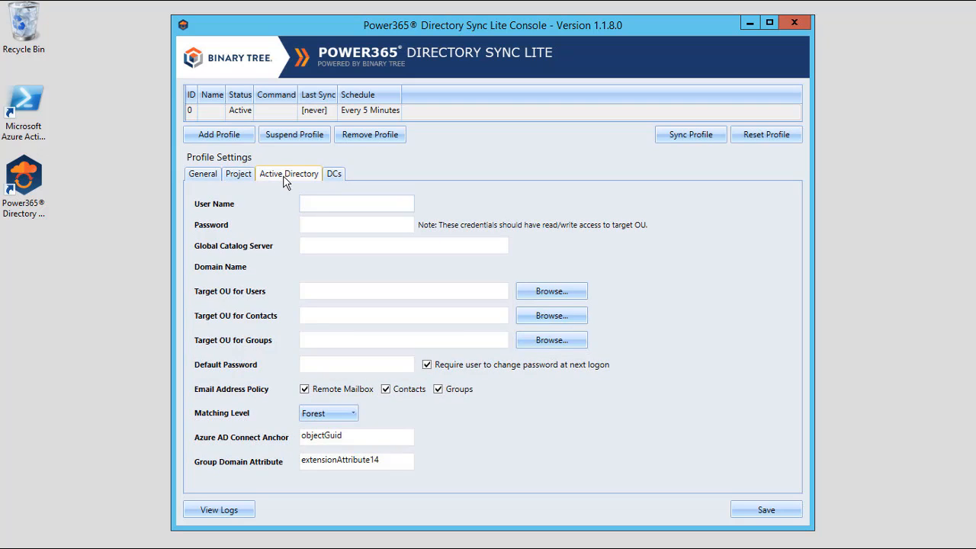
text(Bluefish\administrator)
key(Tab)
text(•••••••••)
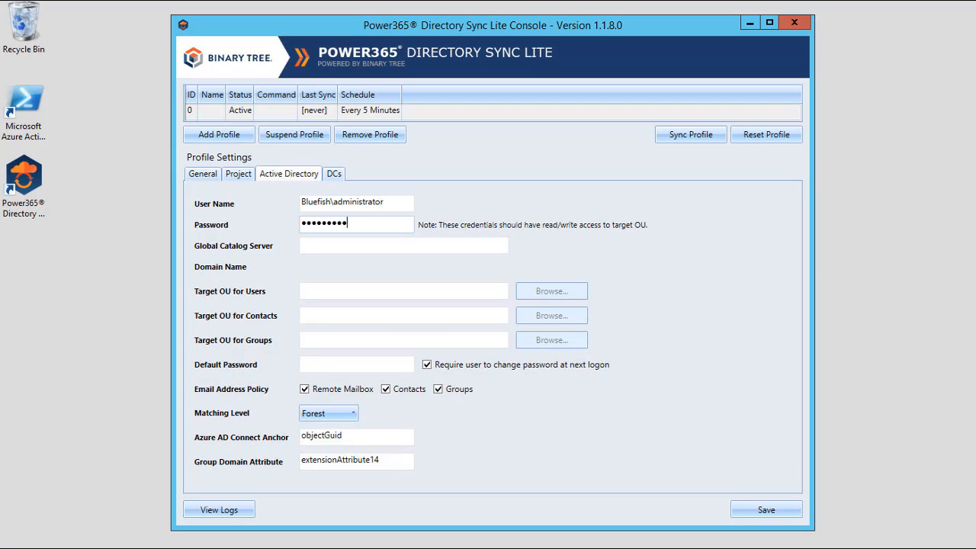
key(Tab)
text(W12-BFR-DC1.bluefishresort.com)
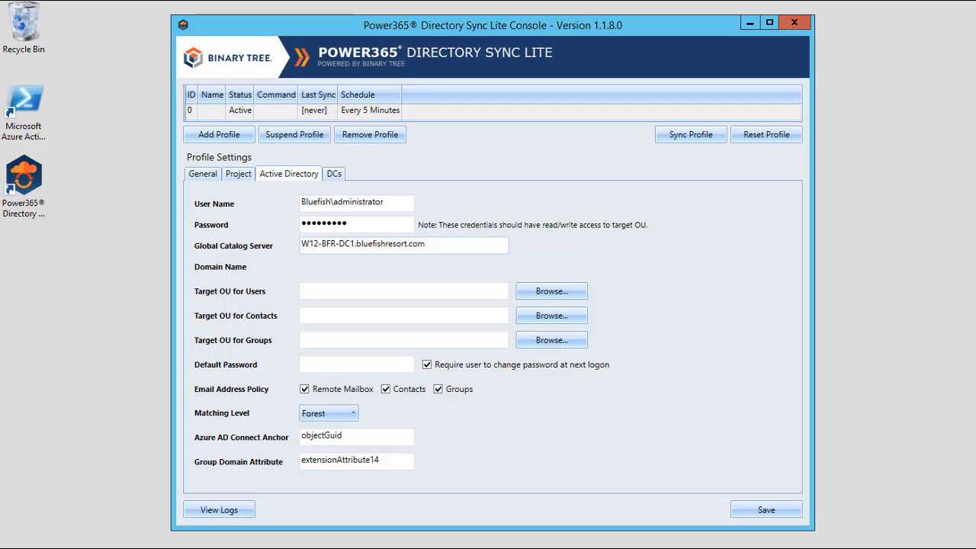
click(376, 271)
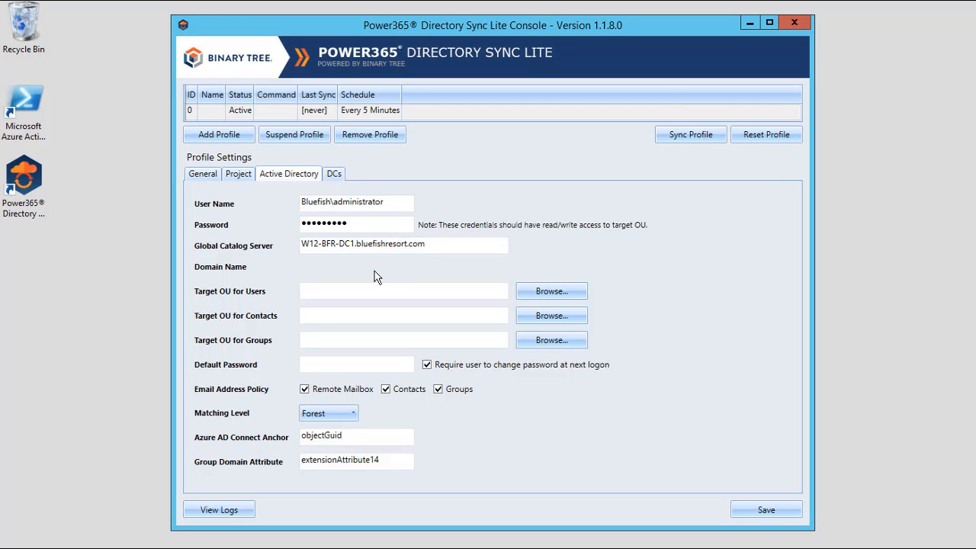
- Set the users target OU to Migration > UsersFromSandyShore in BlueFishResort.com
click(572, 293)
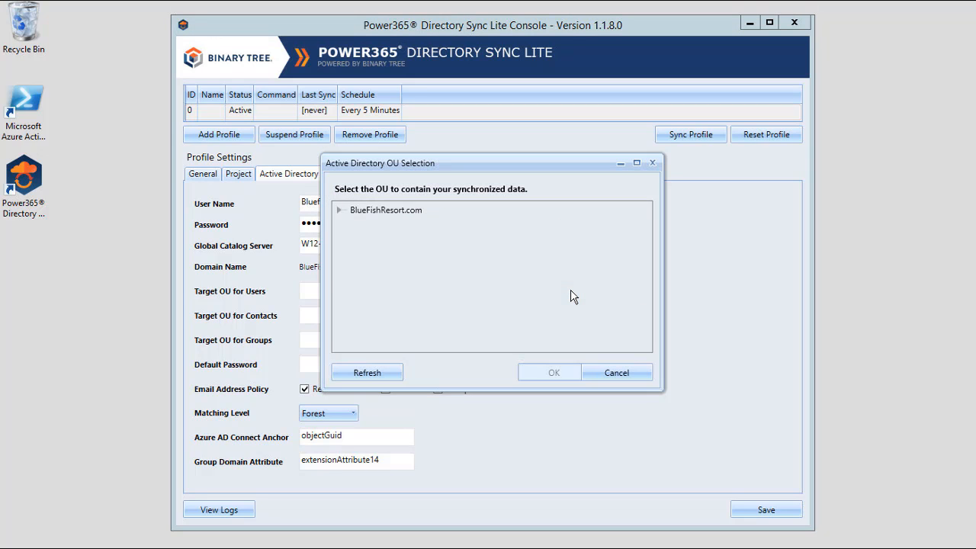
click(340, 212)
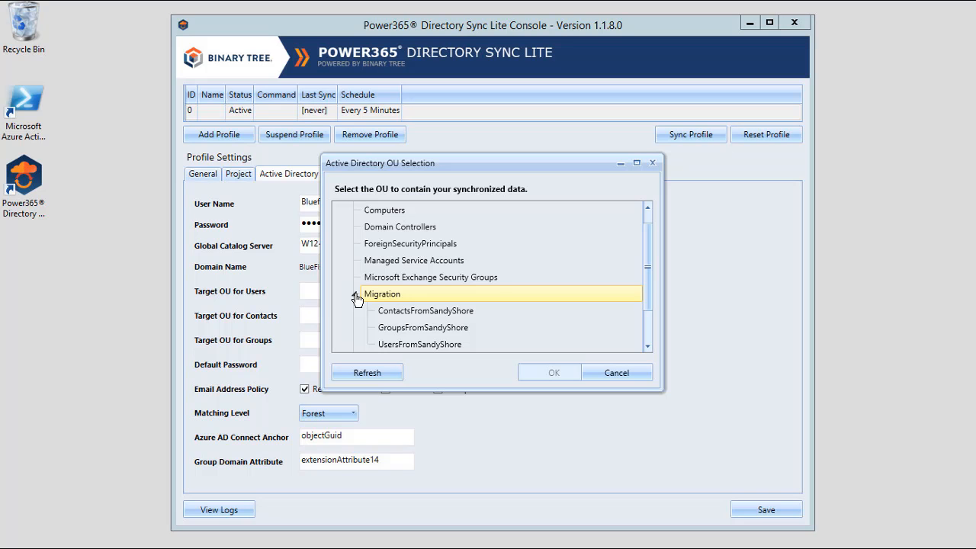
click(418, 344)
click(554, 382)
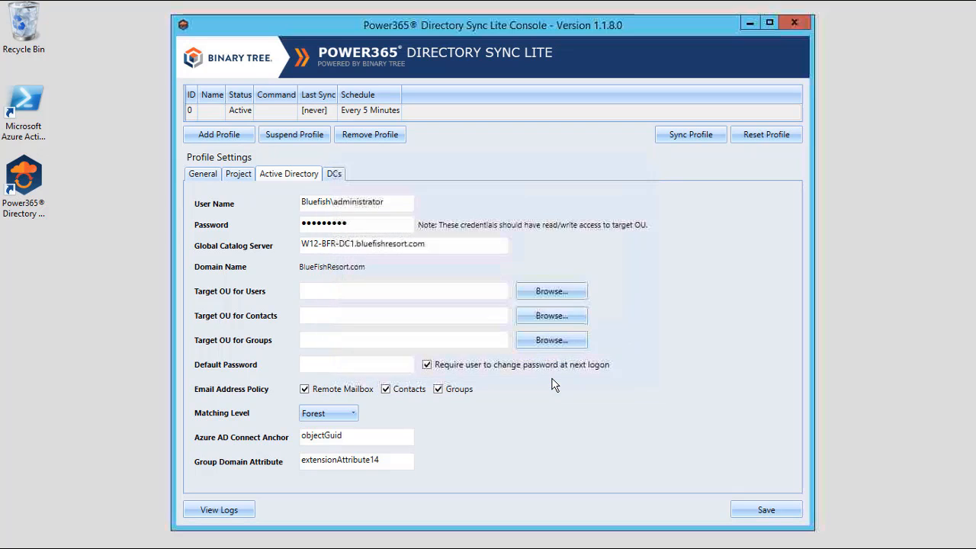
- Set the contacts and groups target OUs to ContactsFromSandyShore and GroupsFromSandyShore
click(544, 315)
click(534, 315)
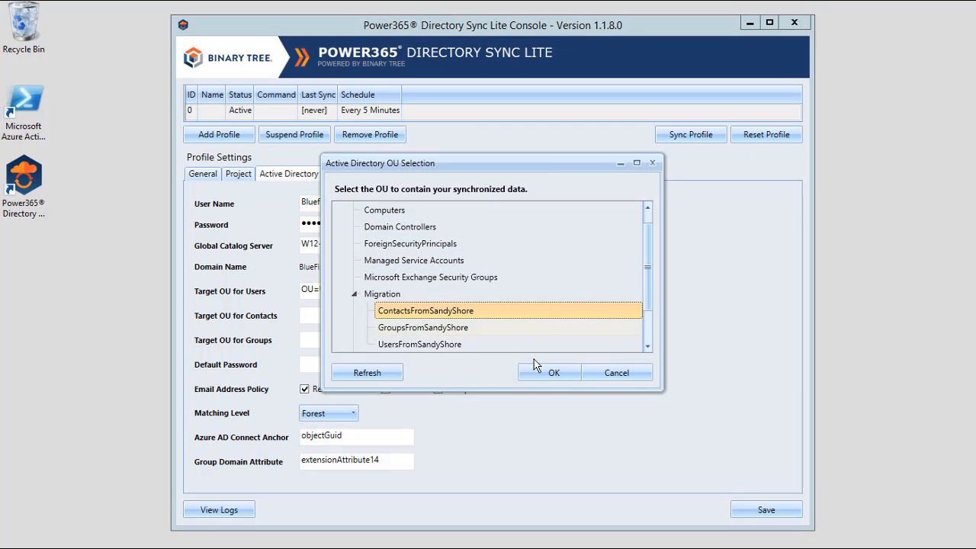
click(553, 372)
click(549, 340)
click(424, 327)
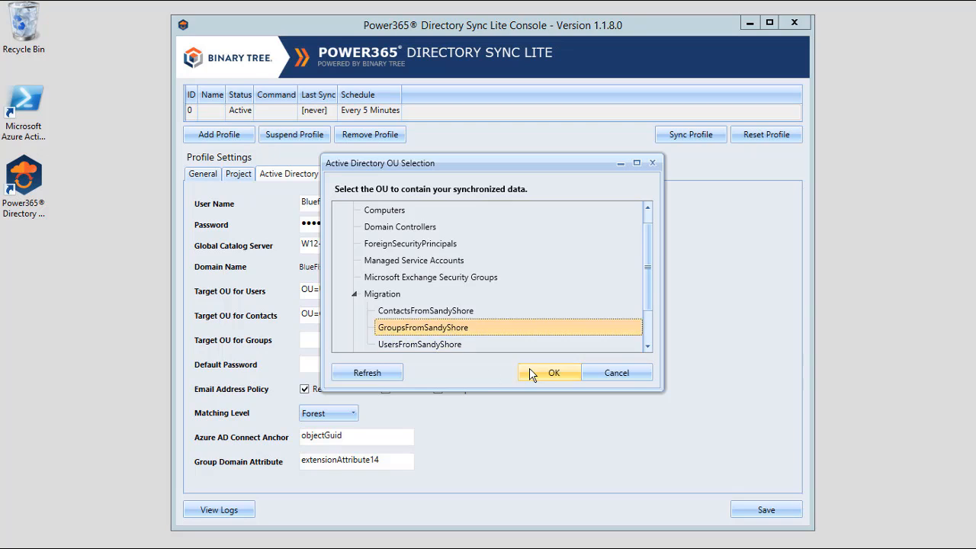
click(554, 372)
click(326, 365)
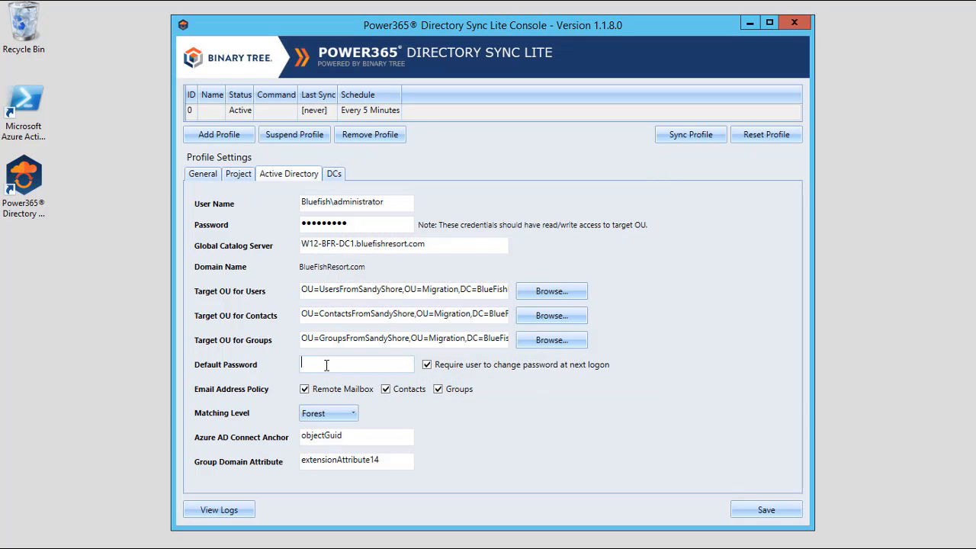
- Enter the default password for newly created users
text(P@ssw0rd1)
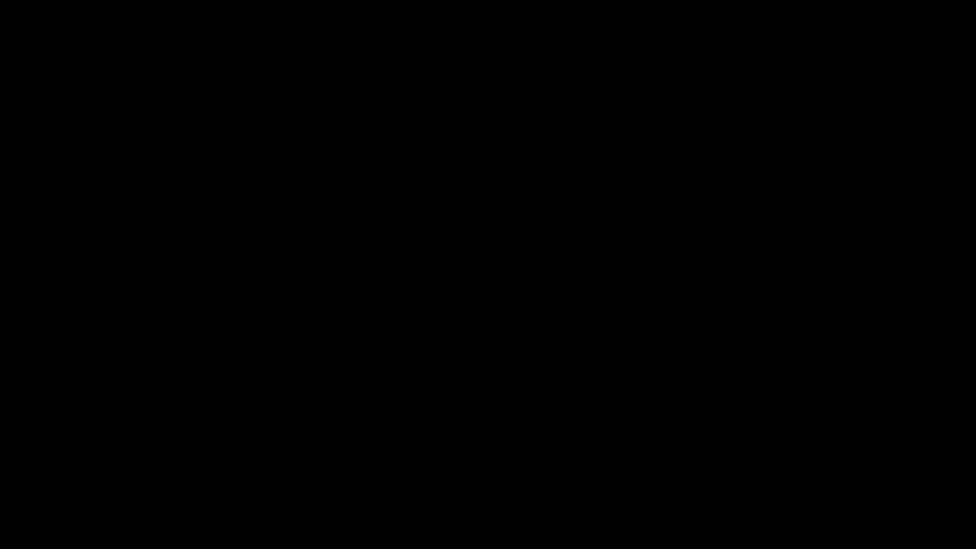
- Discover W12-BFR-DC1 (10.1.112.5), ping it, test its connection and add it to the profile
click(334, 174)
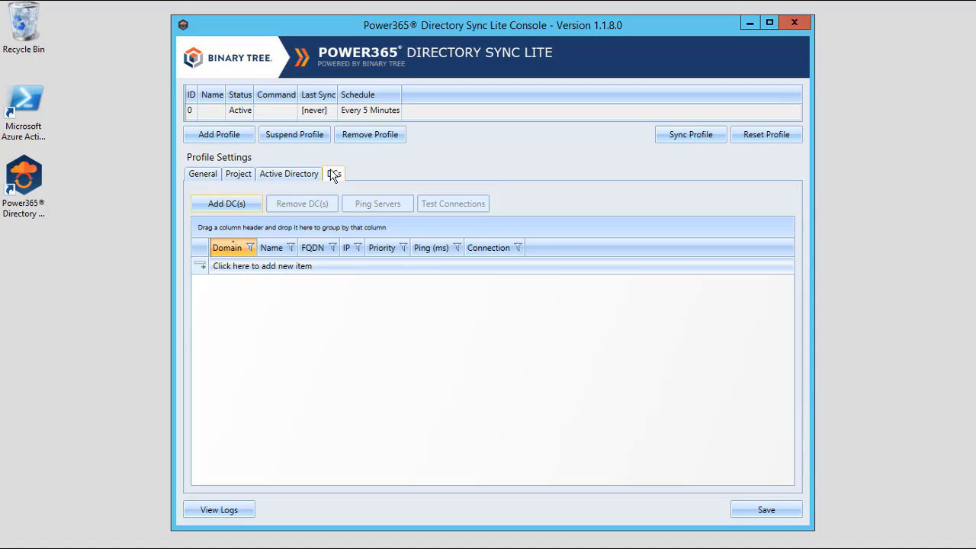
click(233, 211)
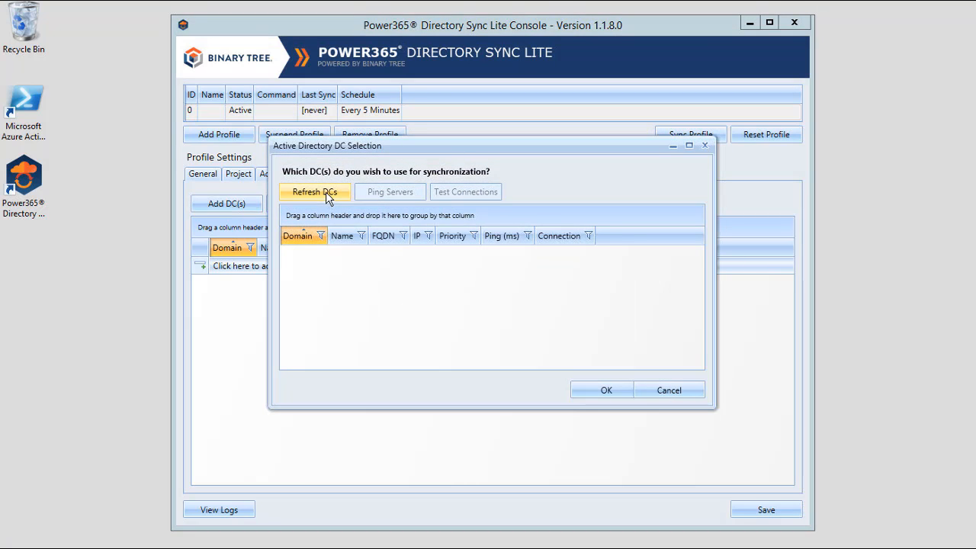
click(326, 192)
click(616, 253)
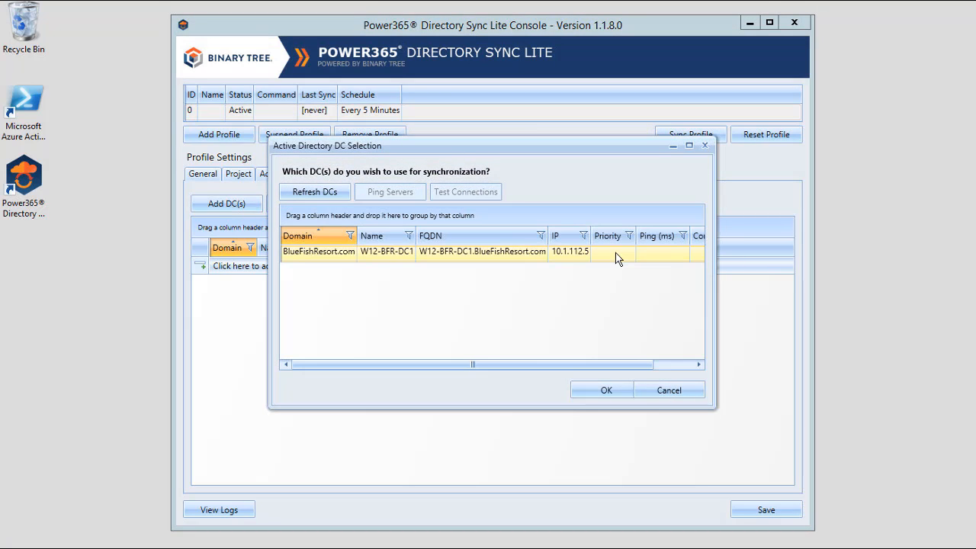
click(411, 194)
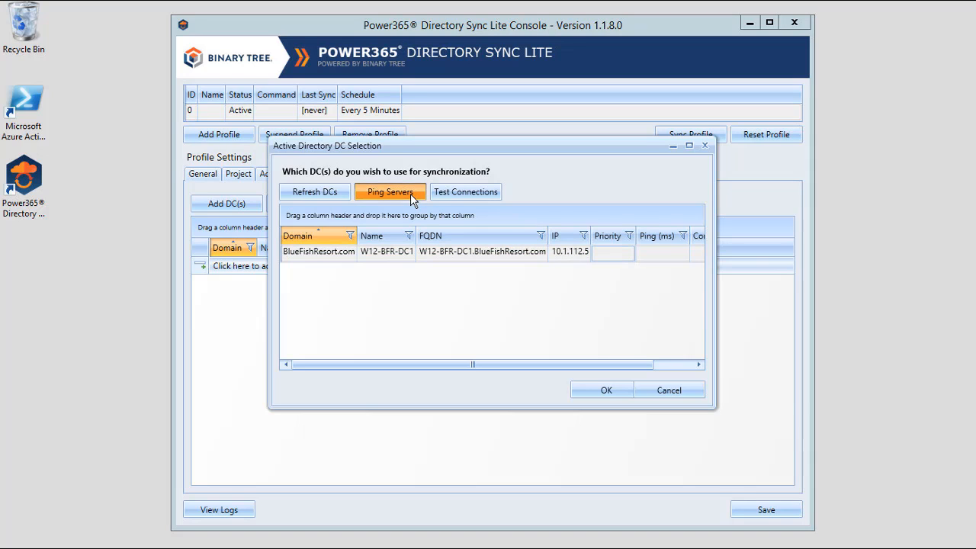
click(470, 190)
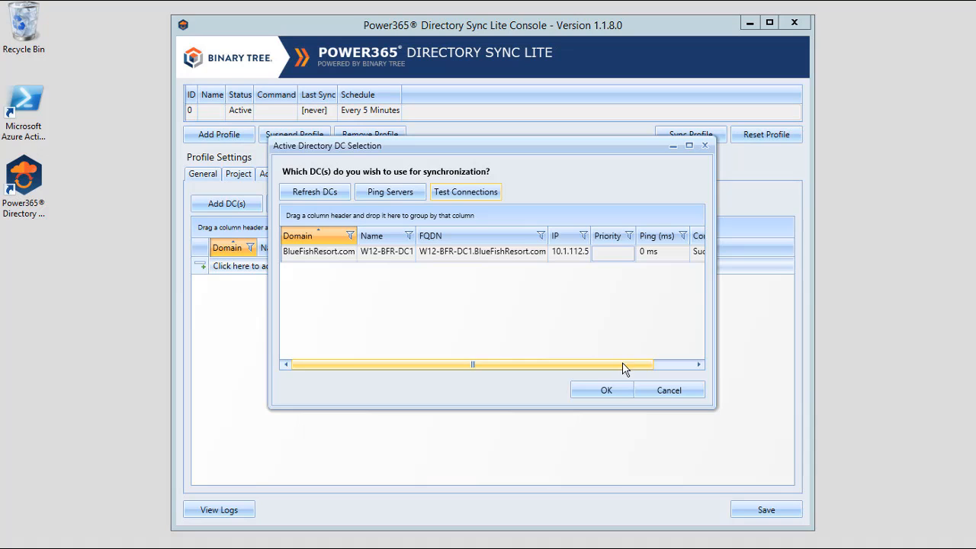
mouse_move(622, 364)
mouse_down()
mouse_move(700, 371)
mouse_move(616, 372)
mouse_up()
click(603, 392)
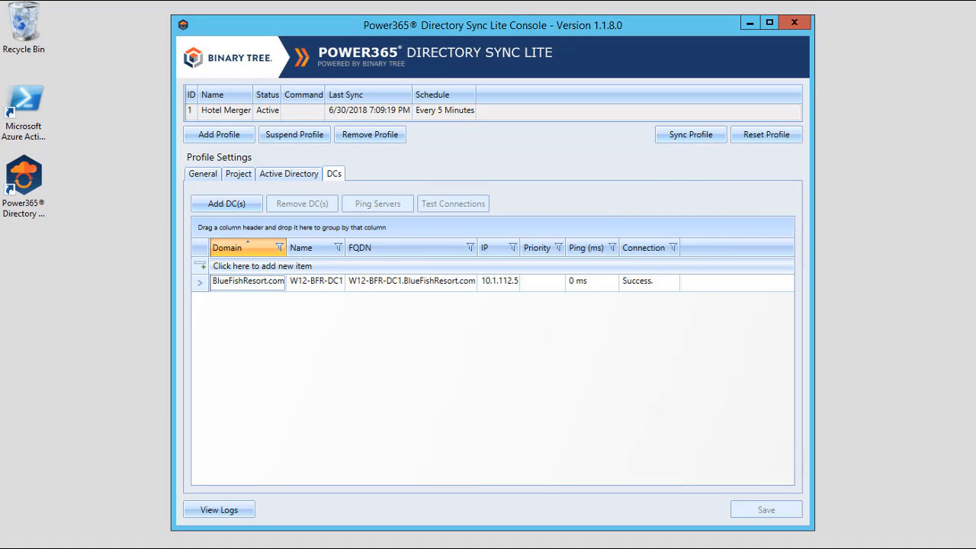
- Add W12-BFR-DC2 (10.1.112.30) and set priorities: W12-BFR-DC1 to 1, W12-BFR-DC2 to 2
click(220, 265)
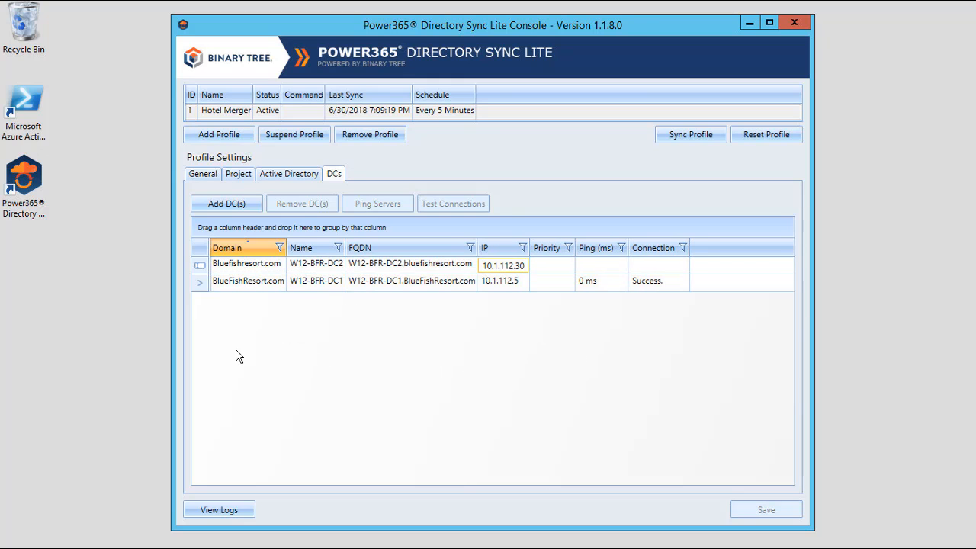
click(445, 396)
double_click(547, 306)
text(1)
click(543, 285)
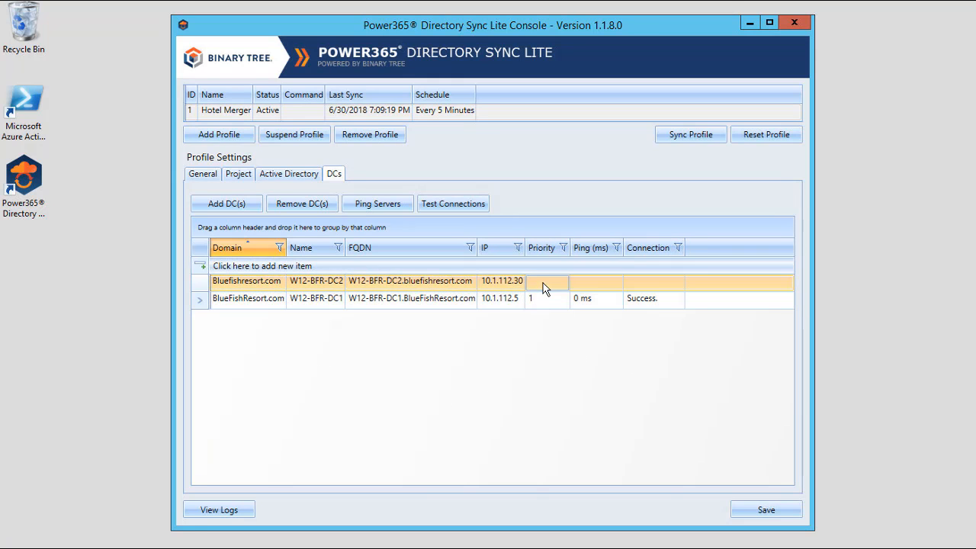
text(2)
click(549, 404)
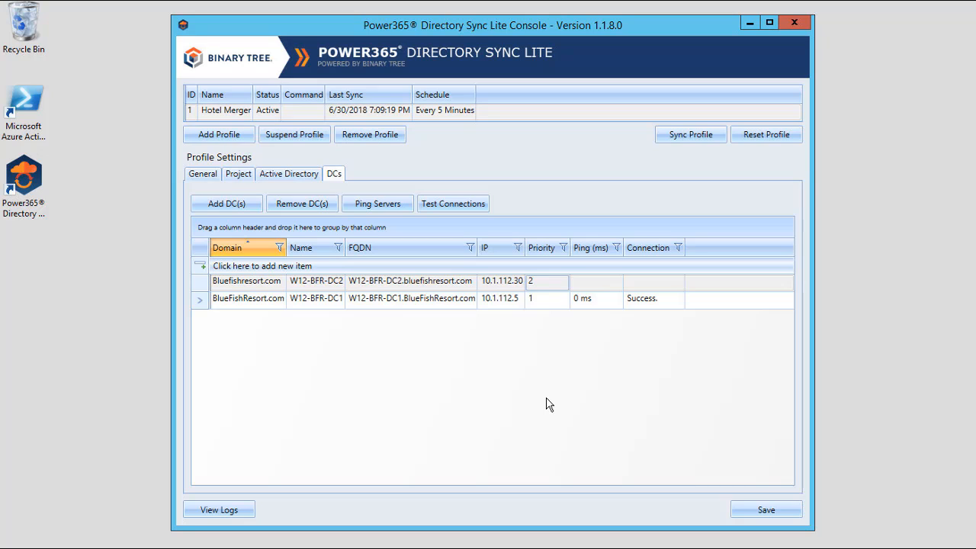